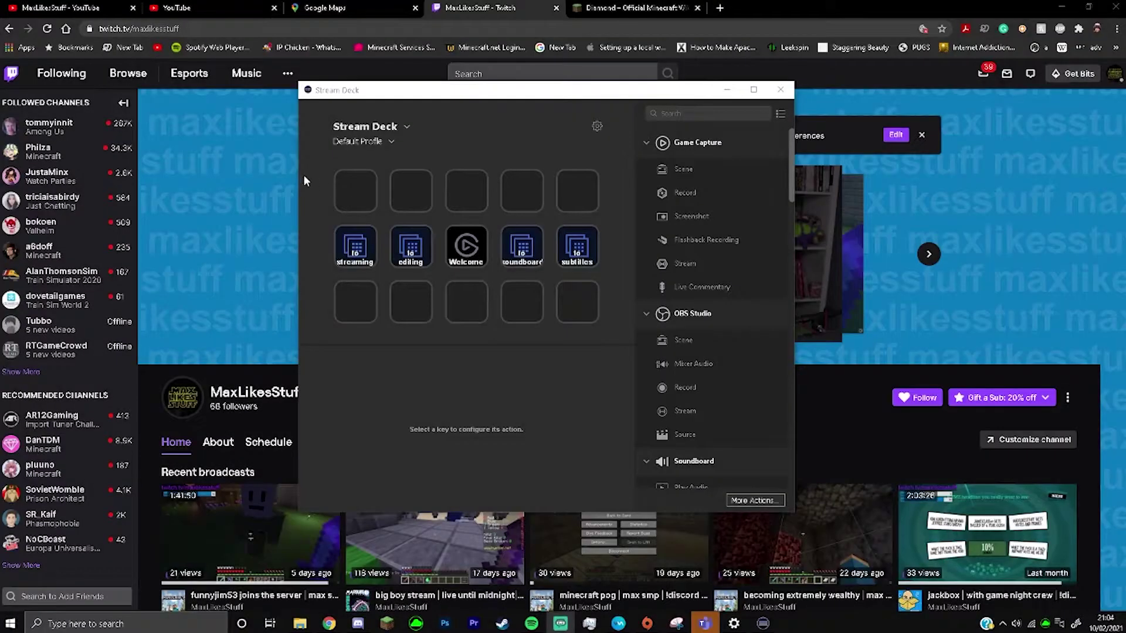
Create a new Stream Deck profile named keyboard terminal and add actions to two of its empty keys
{"action": "left_click", "coordinate": [374, 143]}
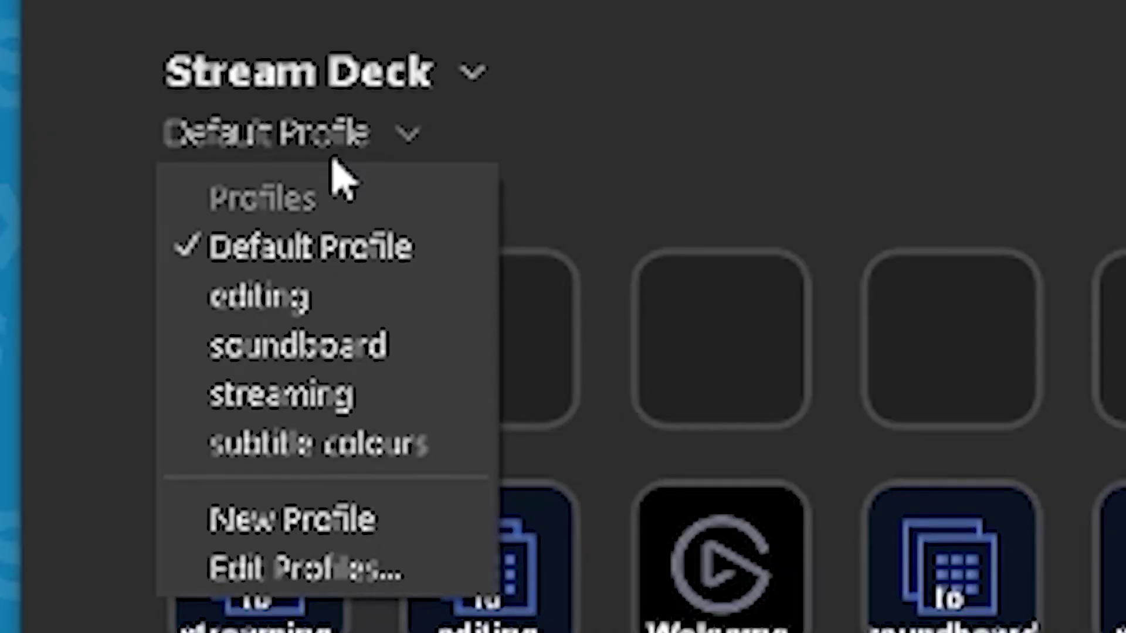
{"action": "left_click", "coordinate": [220, 518]}
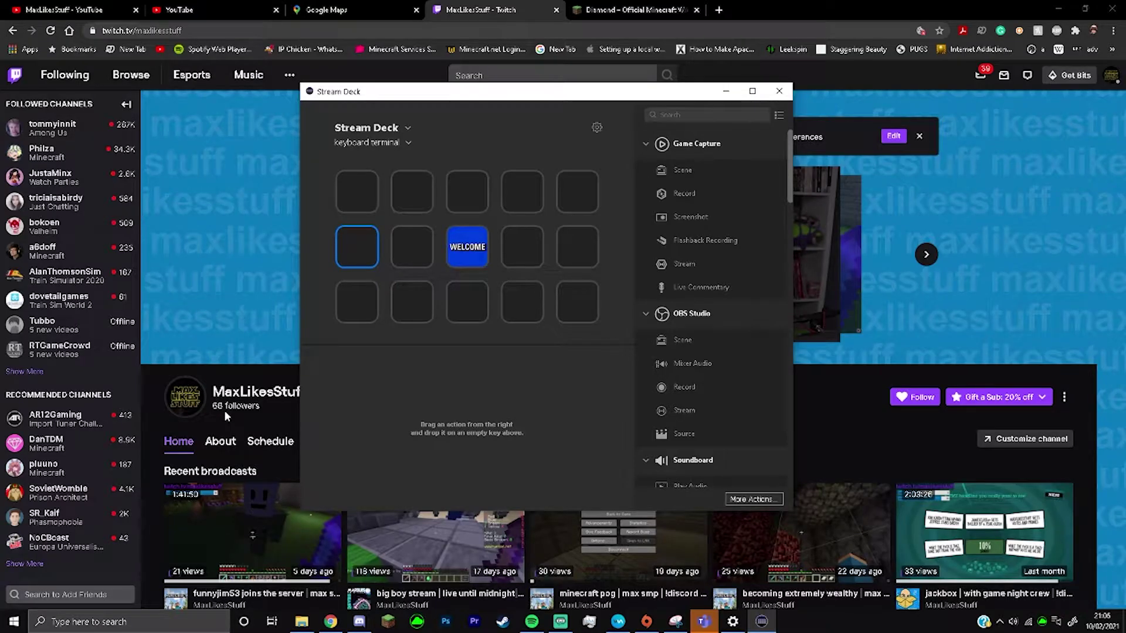
{"action": "scroll", "coordinate": [1004, 473], "scroll_direction": "down", "scroll_amount": 10}
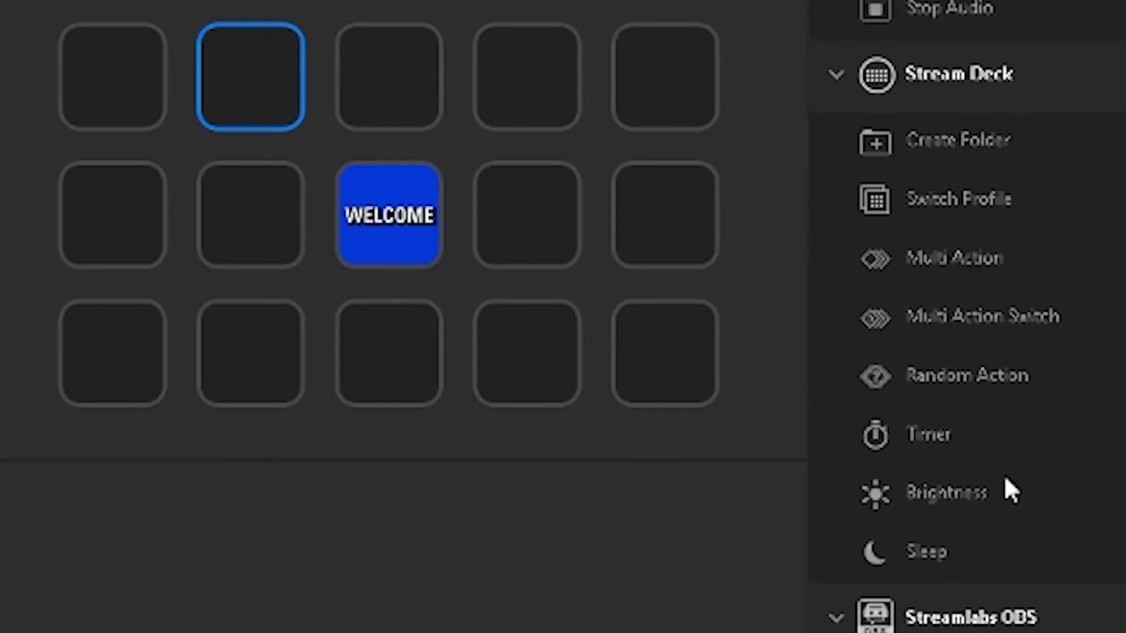
{"action": "scroll", "coordinate": [983, 420], "scroll_direction": "up", "scroll_amount": 6}
{"action": "left_click_drag", "start_coordinate": [983, 89], "coordinate": [94, 224]}
{"action": "left_click_drag", "start_coordinate": [932, 76], "coordinate": [230, 233]}
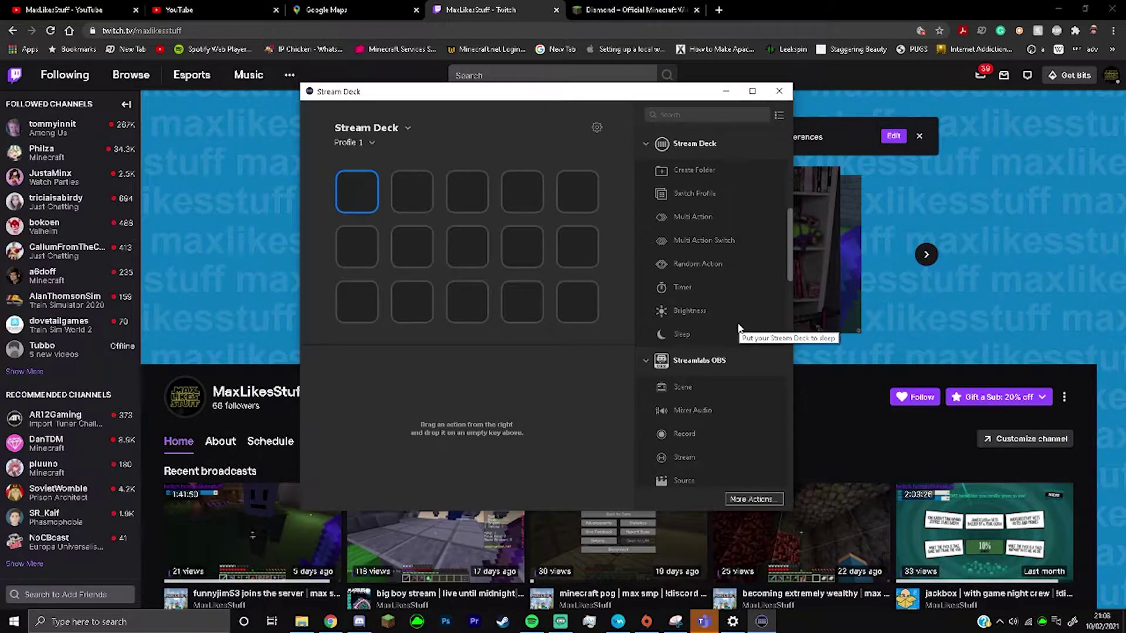
Fill the top two rows of Profile 1 with Text actions and add a profile-switching key titled "back to terminal" below them
{"action": "scroll", "coordinate": [741, 357], "scroll_direction": "down", "scroll_amount": 5}
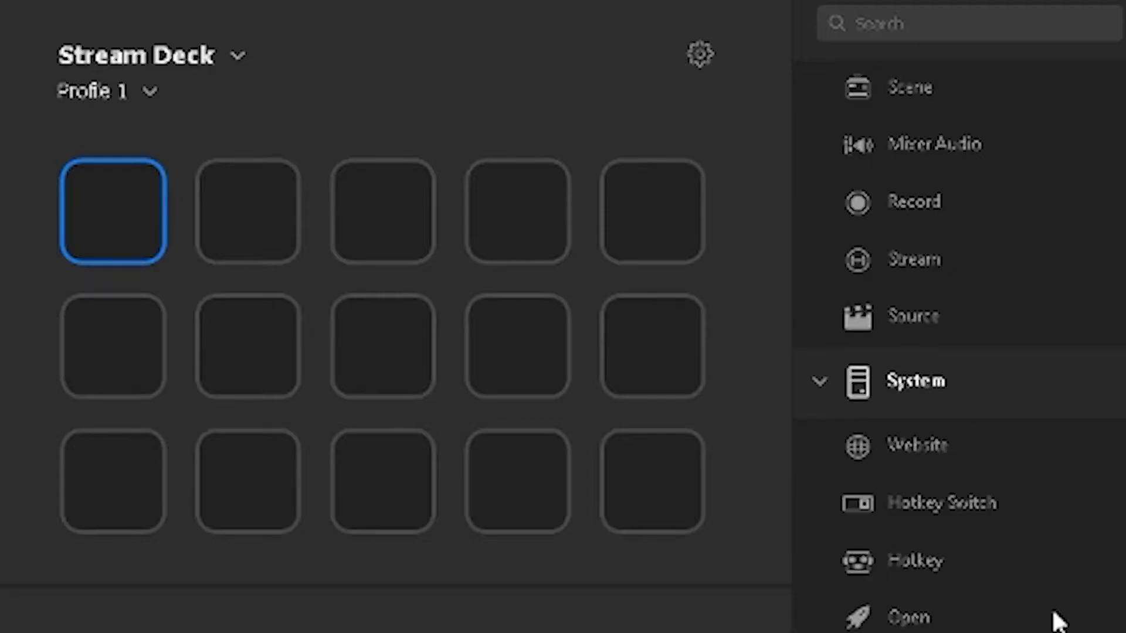
{"action": "scroll", "coordinate": [1056, 619], "scroll_direction": "down", "scroll_amount": 4}
{"action": "left_click_drag", "start_coordinate": [897, 444], "coordinate": [114, 211]}
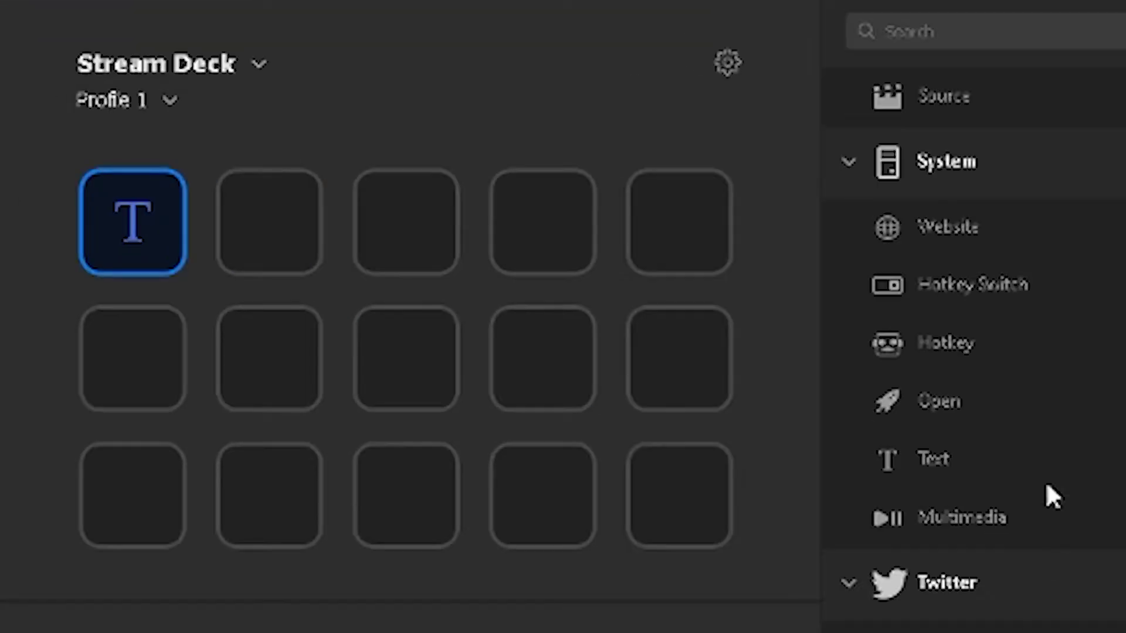
{"action": "left_click_drag", "start_coordinate": [932, 458], "coordinate": [447, 306]}
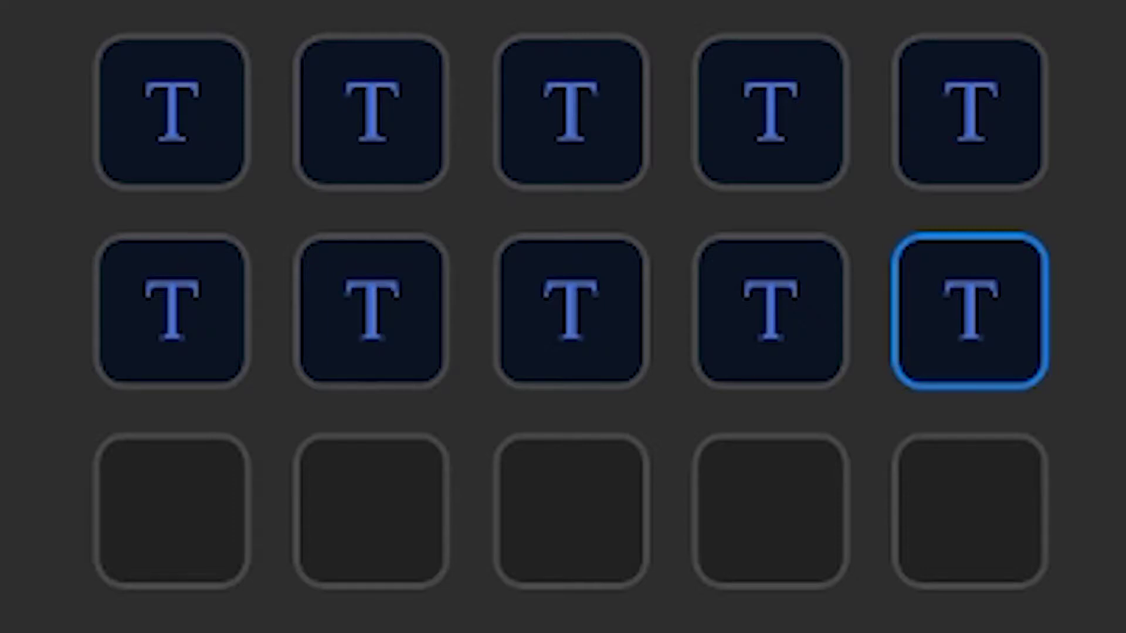
{"action": "left_click", "coordinate": [646, 528]}
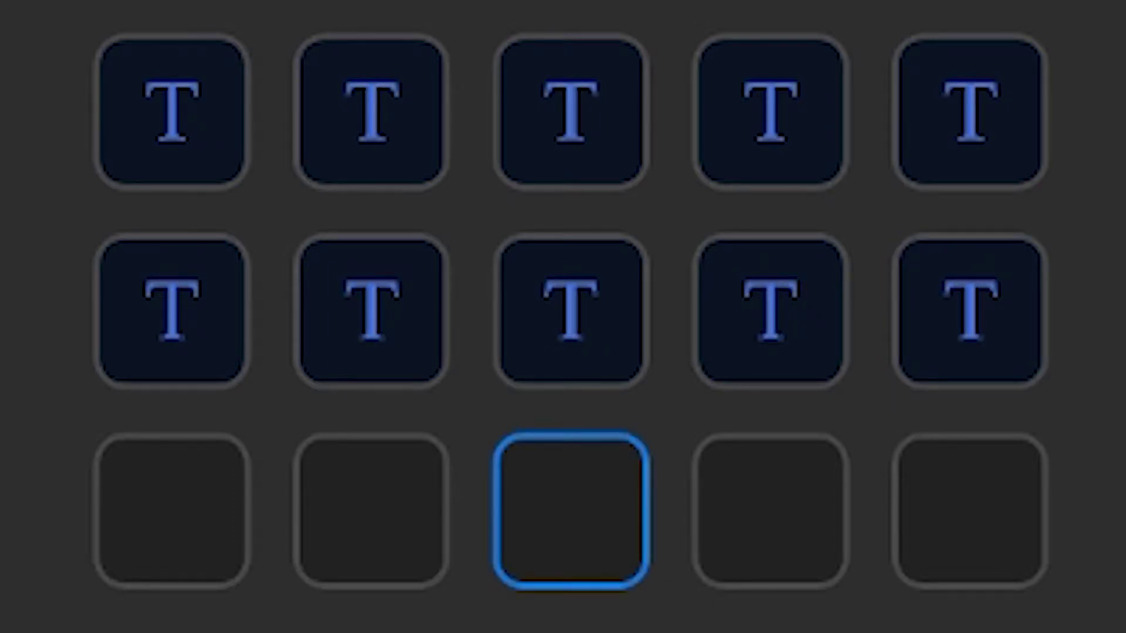
{"action": "left_click_drag", "start_coordinate": [1125, 446], "coordinate": [651, 546]}
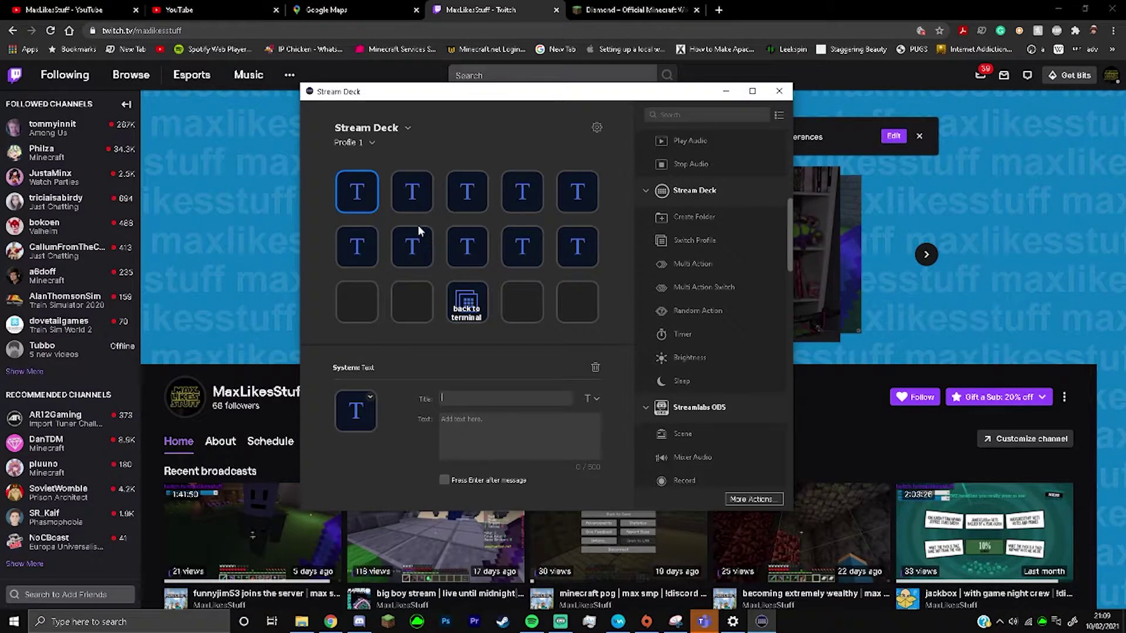
Title the first-row Text keys 0, 1, 2, 3 and 4
{"action": "left_click", "coordinate": [402, 193]}
{"action": "left_click", "coordinate": [472, 206]}
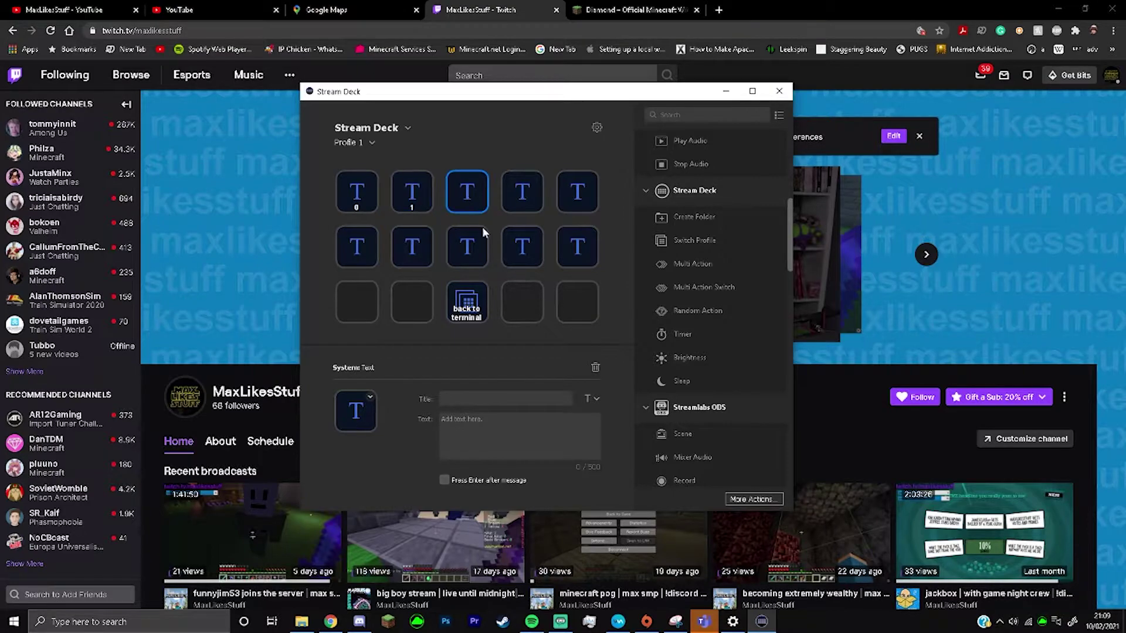
{"action": "left_click", "coordinate": [487, 401]}
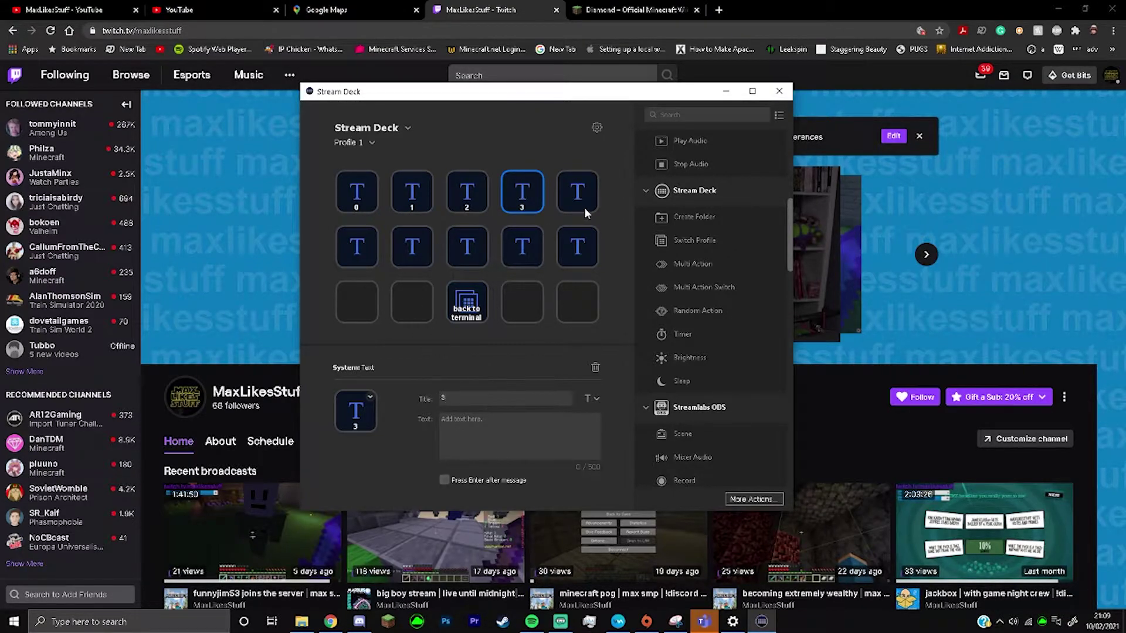
{"action": "left_click", "coordinate": [586, 199]}
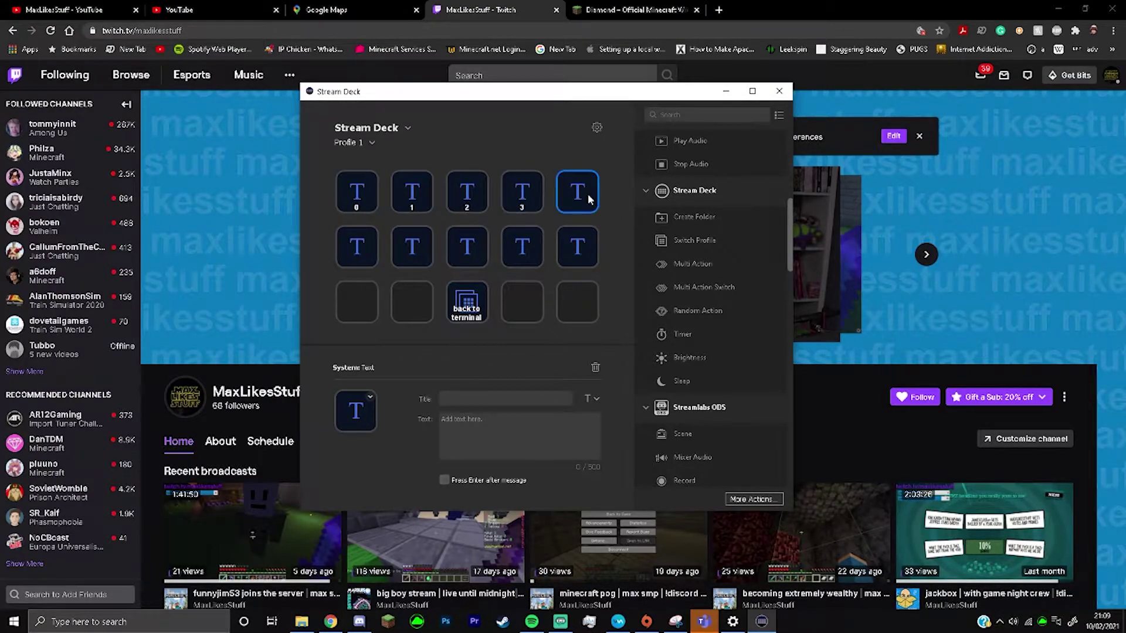
Title the second-row Text keys 5, 6, 7, 8 and 9
{"action": "left_click", "coordinate": [363, 247]}
{"action": "left_click", "coordinate": [469, 399]}
{"action": "type", "text": "5"}
{"action": "left_click", "coordinate": [414, 249]}
{"action": "left_click", "coordinate": [481, 399]}
{"action": "type", "text": "6"}
{"action": "left_click", "coordinate": [469, 250]}
{"action": "left_click", "coordinate": [496, 402]}
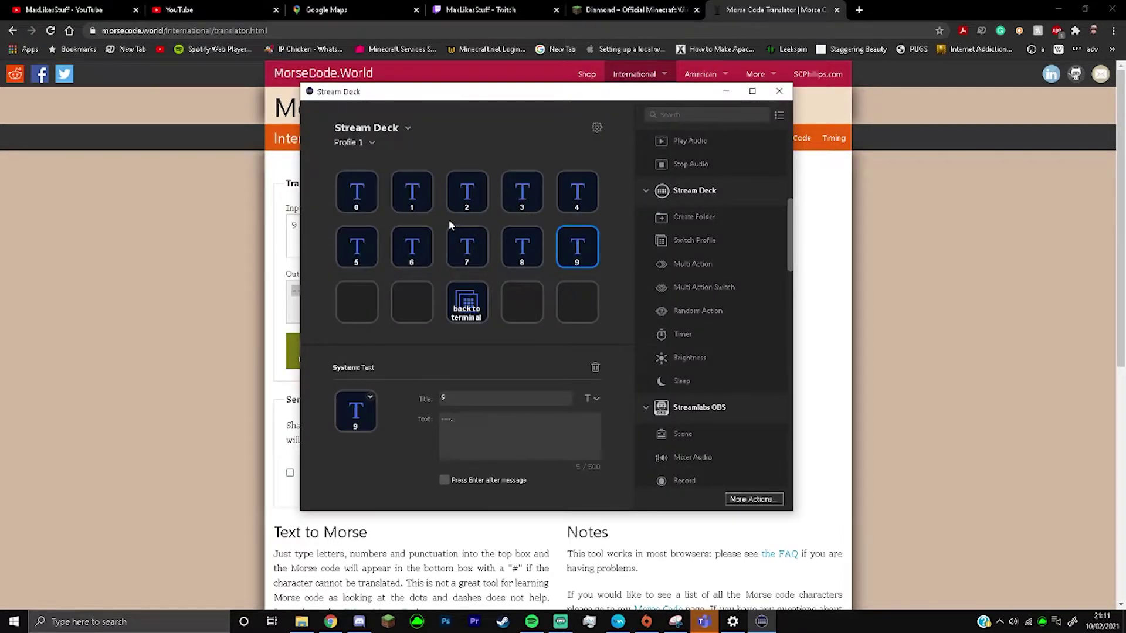
Rearrange the number keys so they run from 1 to 9, with 0 as the last key of the second row
{"action": "left_click_drag", "start_coordinate": [362, 195], "coordinate": [577, 300]}
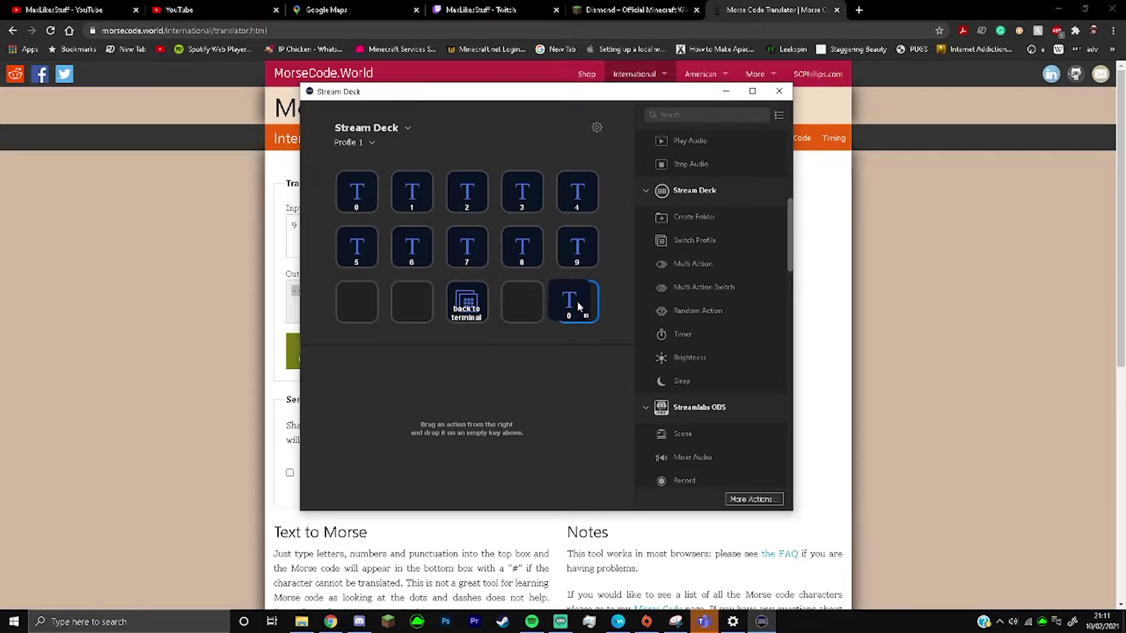
{"action": "left_click_drag", "start_coordinate": [460, 249], "coordinate": [412, 247]}
{"action": "left_click_drag", "start_coordinate": [522, 247], "coordinate": [466, 247]}
{"action": "left_click_drag", "start_coordinate": [576, 247], "coordinate": [522, 247]}
{"action": "left_click_drag", "start_coordinate": [577, 302], "coordinate": [577, 247]}
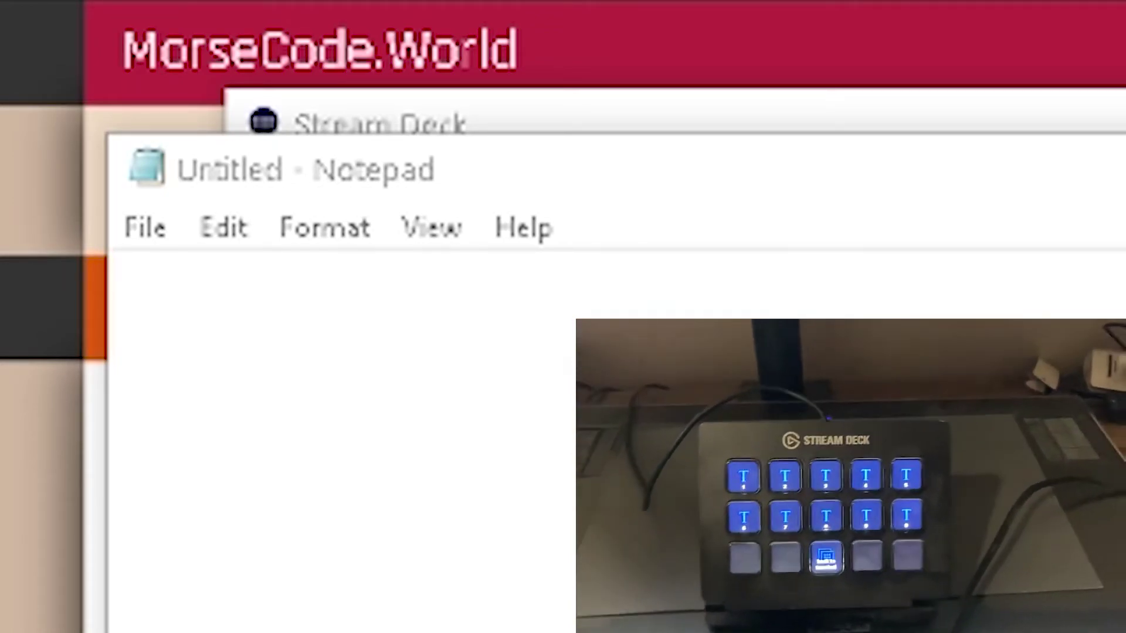
Switch to Notepad and test the number keys by entering ".---- ----- -.... -...."
{"action": "left_click", "coordinate": [119, 272]}
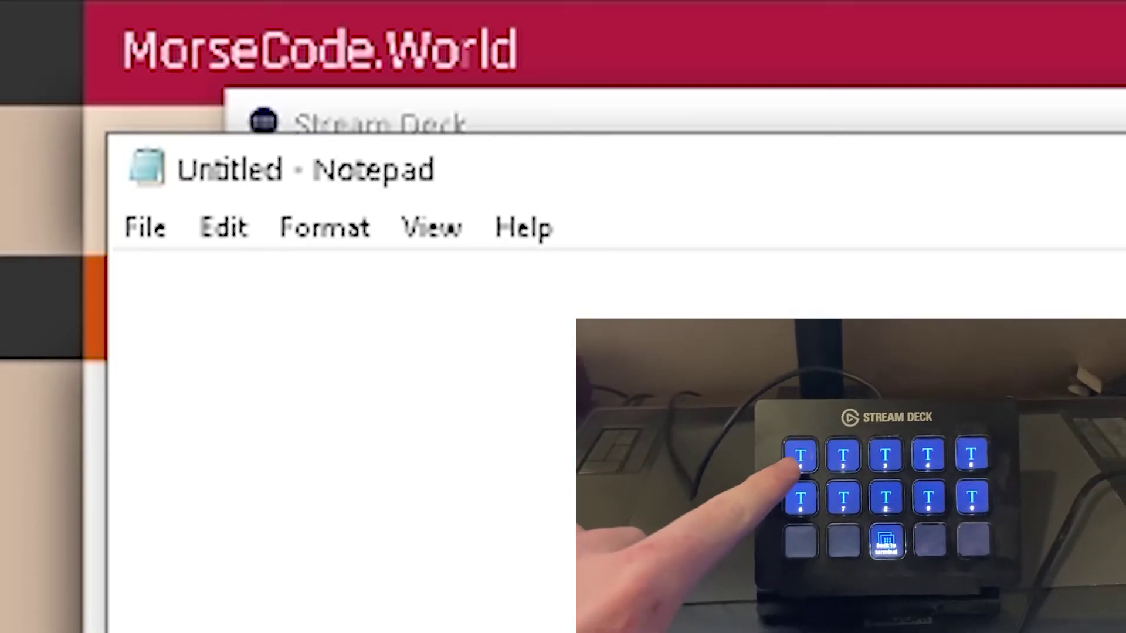
{"action": "type", "text": ".---- ----- "}
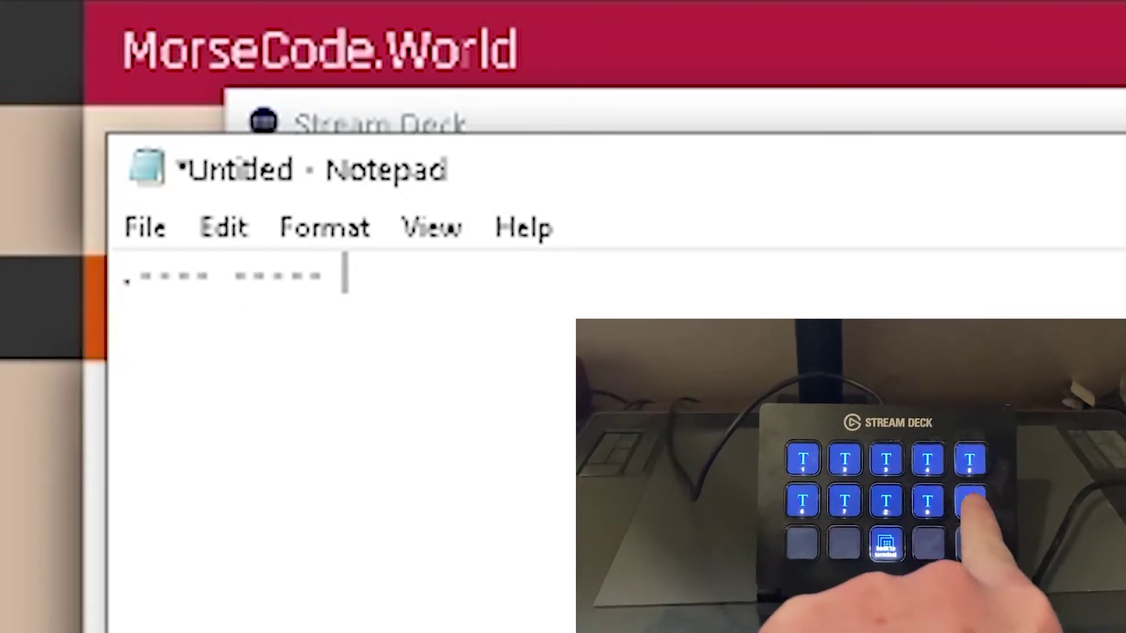
{"action": "type", "text": "-.... -...."}
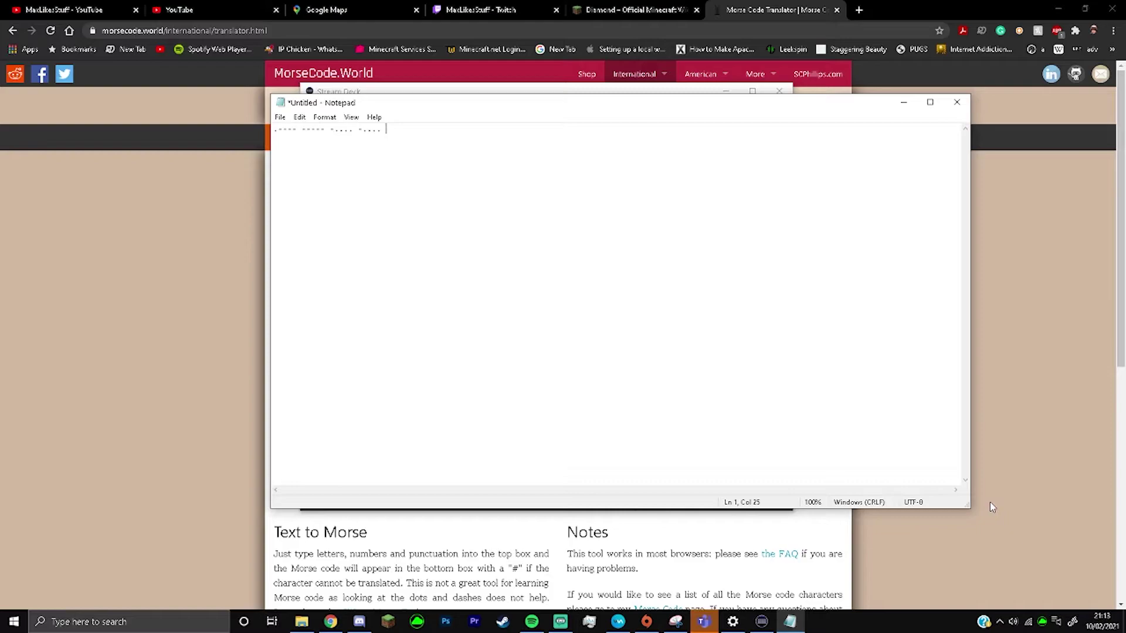
Fill a second profile with Text keys and rename the number-key profile as numbers
{"action": "left_click_drag", "start_coordinate": [679, 480], "coordinate": [365, 190]}
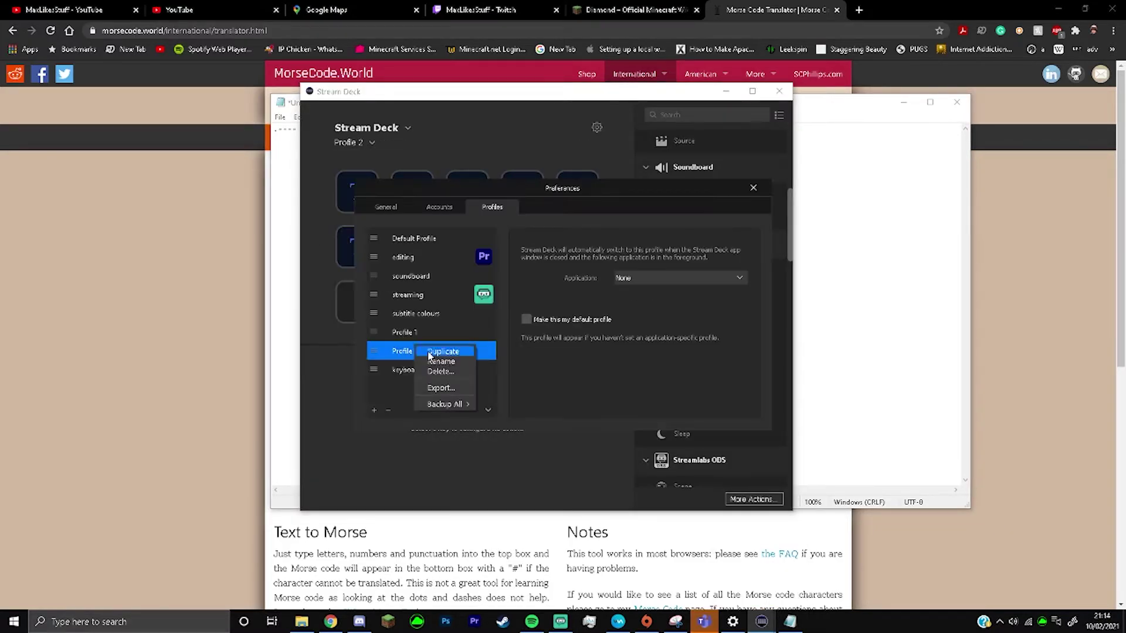
{"action": "type", "text": "numbers"}
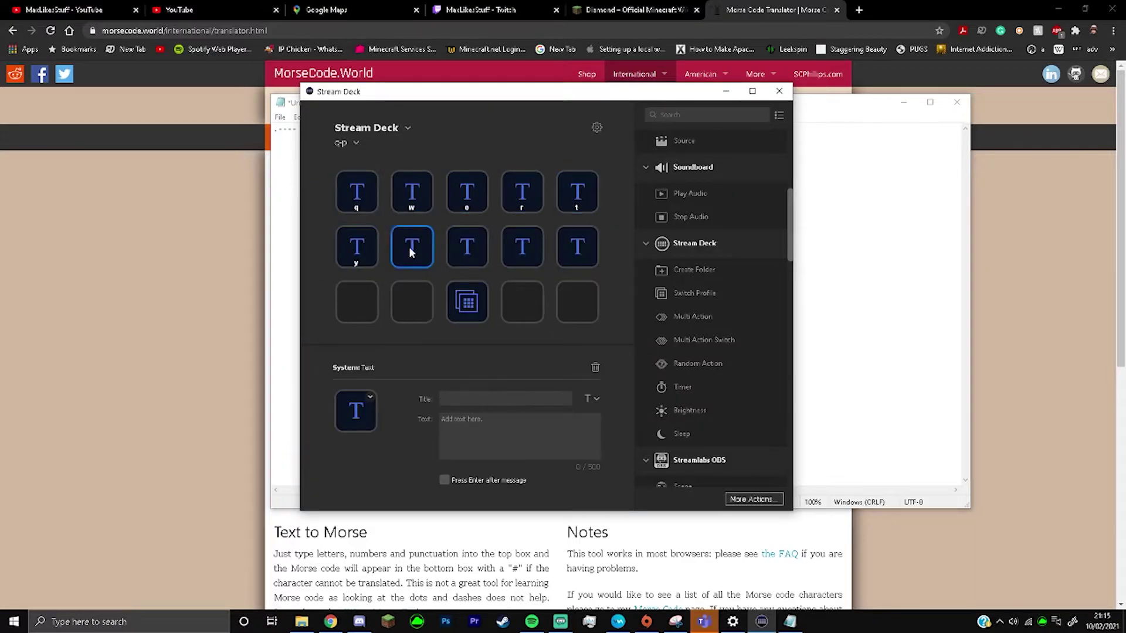
Title the Text keys of the letter profiles in keyboard order, using q, w, e, r, t, y, u, i, o, p for q-p
{"action": "left_click", "coordinate": [346, 142]}
{"action": "left_click", "coordinate": [466, 191]}
{"action": "left_click", "coordinate": [357, 247]}
{"action": "left_click", "coordinate": [522, 246]}
{"action": "left_click", "coordinate": [577, 246]}
{"action": "left_click", "coordinate": [346, 143]}
{"action": "left_click", "coordinate": [466, 191]}
{"action": "left_click", "coordinate": [411, 246]}
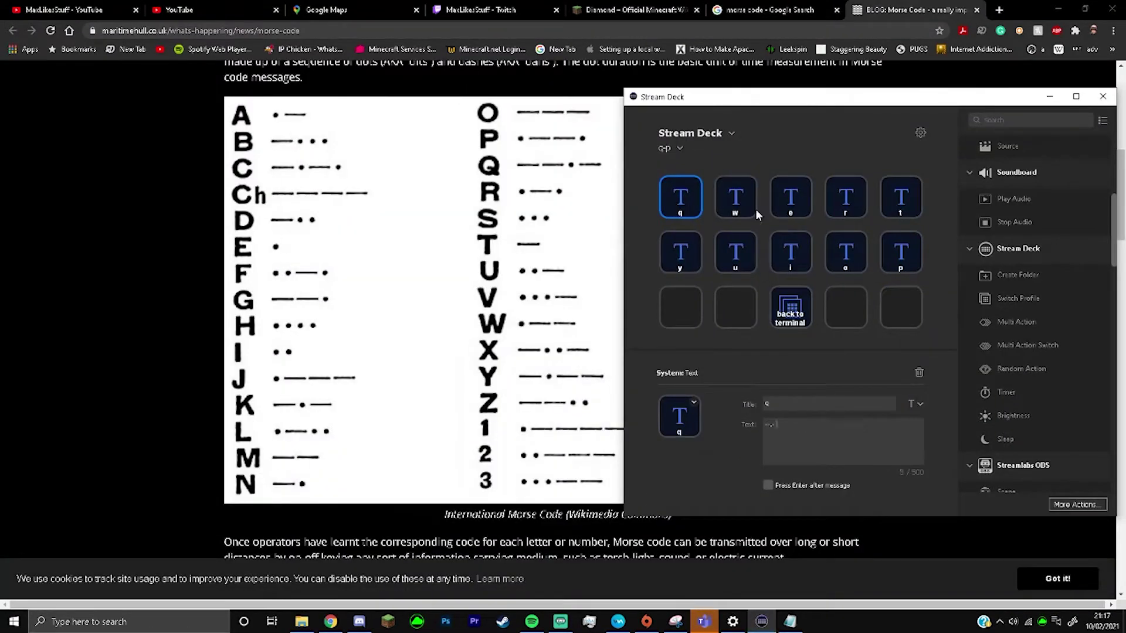
Enter the matching Morse code as the text of the letter keys in the q-p profile, following the online chart
{"action": "left_click", "coordinate": [680, 252]}
{"action": "left_click", "coordinate": [735, 252]}
{"action": "left_click", "coordinate": [790, 252]}
{"action": "left_click", "coordinate": [845, 252]}
{"action": "left_click", "coordinate": [901, 252]}
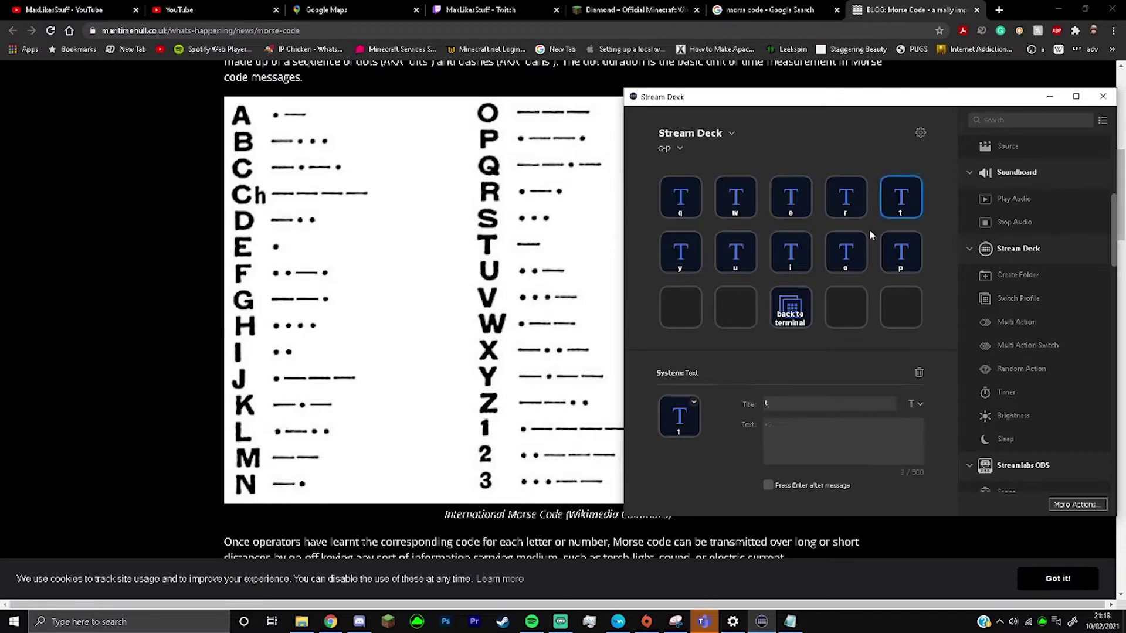
Enter the Morse code text for the next set of letter keys, including ".---" for j
{"action": "left_click", "coordinate": [680, 197]}
{"action": "left_click", "coordinate": [735, 197]}
{"action": "left_click", "coordinate": [790, 197]}
{"action": "left_click", "coordinate": [845, 197]}
{"action": "left_click", "coordinate": [901, 197]}
{"action": "left_click", "coordinate": [735, 252]}
{"action": "type", "text": ".---"}
{"action": "left_click", "coordinate": [846, 252]}
Change to the remaining letter profile and enter the Morse code text for its keys
{"action": "left_click", "coordinate": [669, 148]}
{"action": "left_click", "coordinate": [674, 258]}
{"action": "left_click", "coordinate": [680, 197]}
{"action": "left_click", "coordinate": [790, 196]}
{"action": "left_click", "coordinate": [845, 197]}
{"action": "left_click", "coordinate": [900, 197]}
{"action": "left_click", "coordinate": [680, 252]}
{"action": "left_click", "coordinate": [790, 437]}
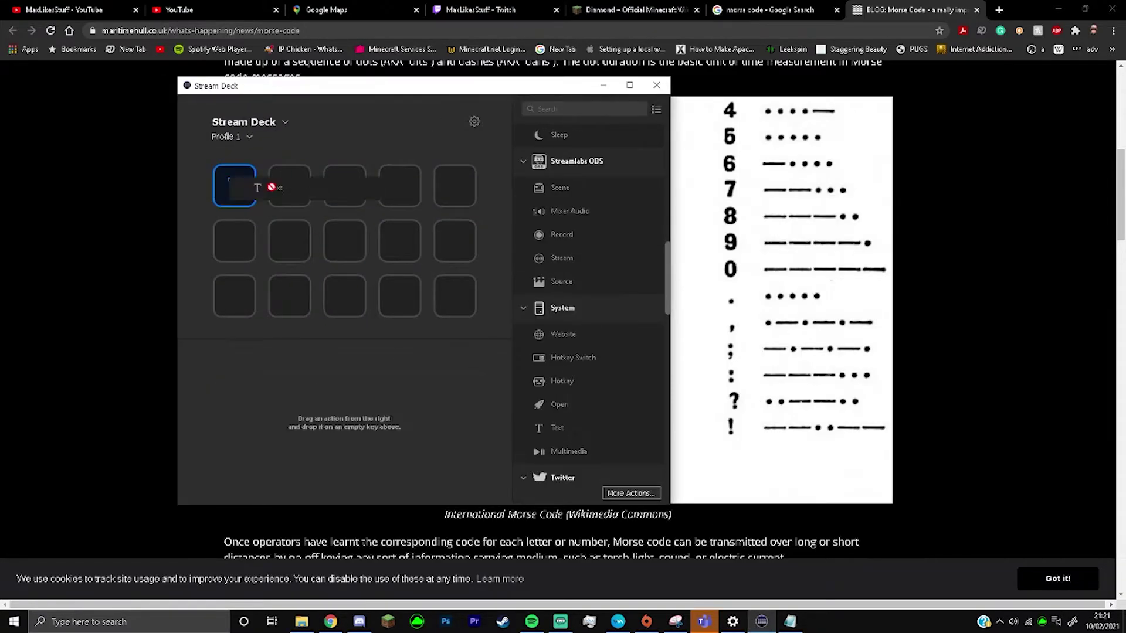
Add Text keys for punctuation in Profile 1 and title them with symbols including comma, semicolon and colon
{"action": "left_click", "coordinate": [287, 188]}
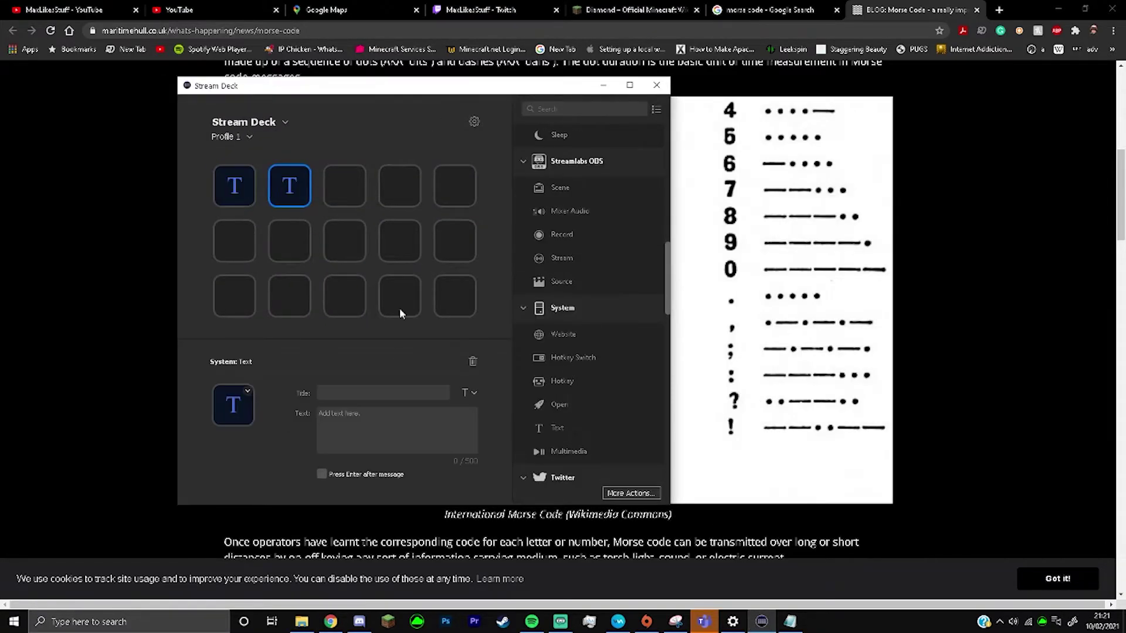
{"action": "left_click", "coordinate": [352, 393]}
{"action": "type", "text": ","}
{"action": "left_click", "coordinate": [345, 185]}
{"action": "left_click", "coordinate": [352, 393]}
{"action": "type", "text": ";"}
{"action": "left_click", "coordinate": [399, 186]}
{"action": "left_click", "coordinate": [352, 393]}
{"action": "type", "text": ":"}
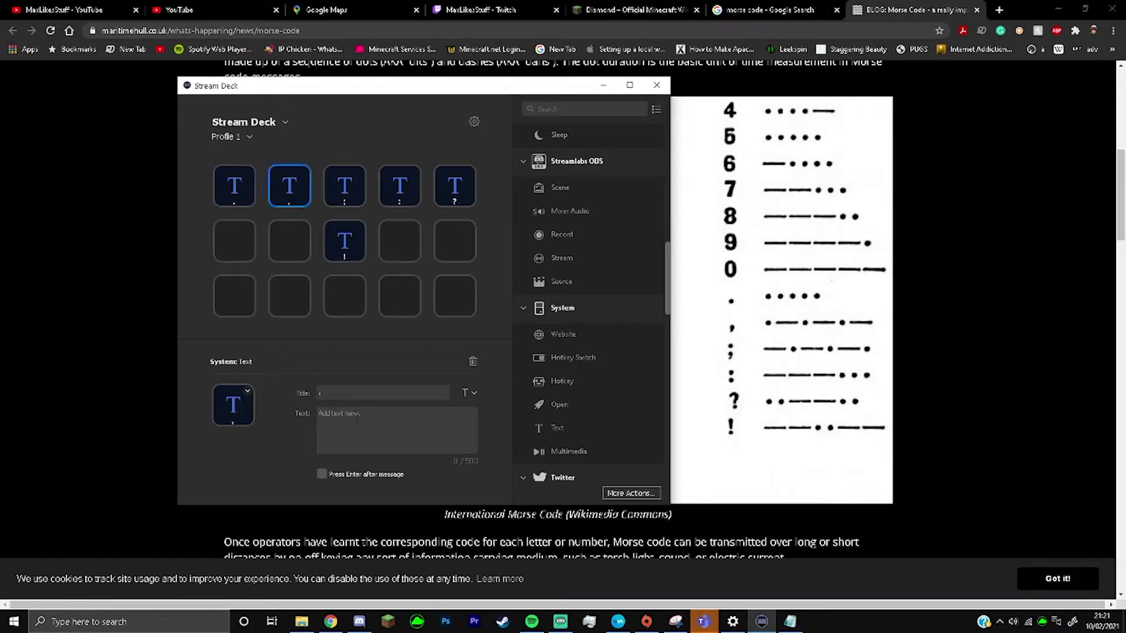
Enter Morse code text for the punctuation keys, with "-.-.-." for semicolon, "..--.." for question mark and "--..--" for exclamation mark
{"action": "type", "text": "-.-.-."}
{"action": "left_click", "coordinate": [399, 186]}
{"action": "left_click", "coordinate": [454, 186]}
{"action": "type", "text": "..--.."}
{"action": "left_click", "coordinate": [344, 241]}
{"action": "type", "text": "--..--"}
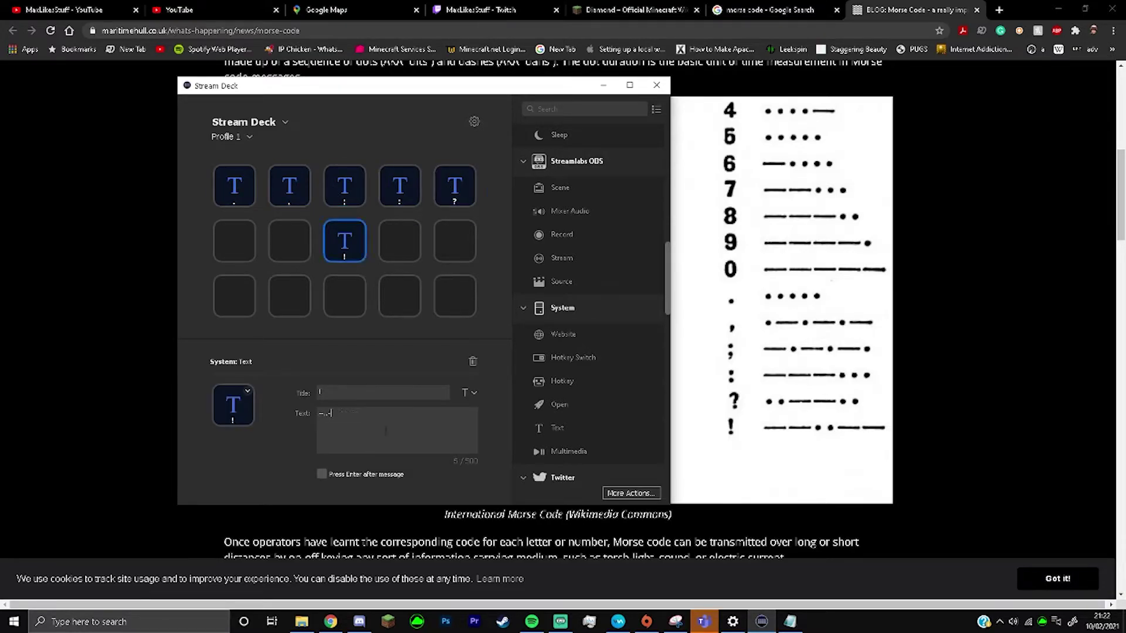
Add a profile-switching key in the middle of the punctuation profile's last row
{"action": "scroll", "coordinate": [586, 293], "scroll_direction": "up", "scroll_amount": 5}
{"action": "left_click_drag", "start_coordinate": [571, 287], "coordinate": [345, 296]}
{"action": "left_click", "coordinate": [392, 413]}
Add two more keys titled enter and space, placing the space key in the middle of the first row
{"action": "scroll", "coordinate": [587, 293], "scroll_direction": "down", "scroll_amount": 5}
{"action": "left_click_drag", "start_coordinate": [561, 328], "coordinate": [289, 241]}
{"action": "left_click_drag", "start_coordinate": [557, 375], "coordinate": [345, 241]}
{"action": "type", "text": "enter"}
{"action": "left_click_drag", "start_coordinate": [289, 240], "coordinate": [344, 186]}
{"action": "type", "text": "space"}
{"action": "left_click", "coordinate": [346, 427]}
Add a profile-switching key in the middle of the last row and configure the first row's middle key
{"action": "left_click", "coordinate": [344, 296]}
{"action": "scroll", "coordinate": [603, 329], "scroll_direction": "up", "scroll_amount": 5}
{"action": "left_click_drag", "start_coordinate": [572, 187], "coordinate": [344, 296]}
{"action": "left_click", "coordinate": [344, 186]}
{"action": "left_click", "coordinate": [393, 413]}
{"action": "left_click", "coordinate": [344, 530]}
{"action": "left_click", "coordinate": [354, 358]}
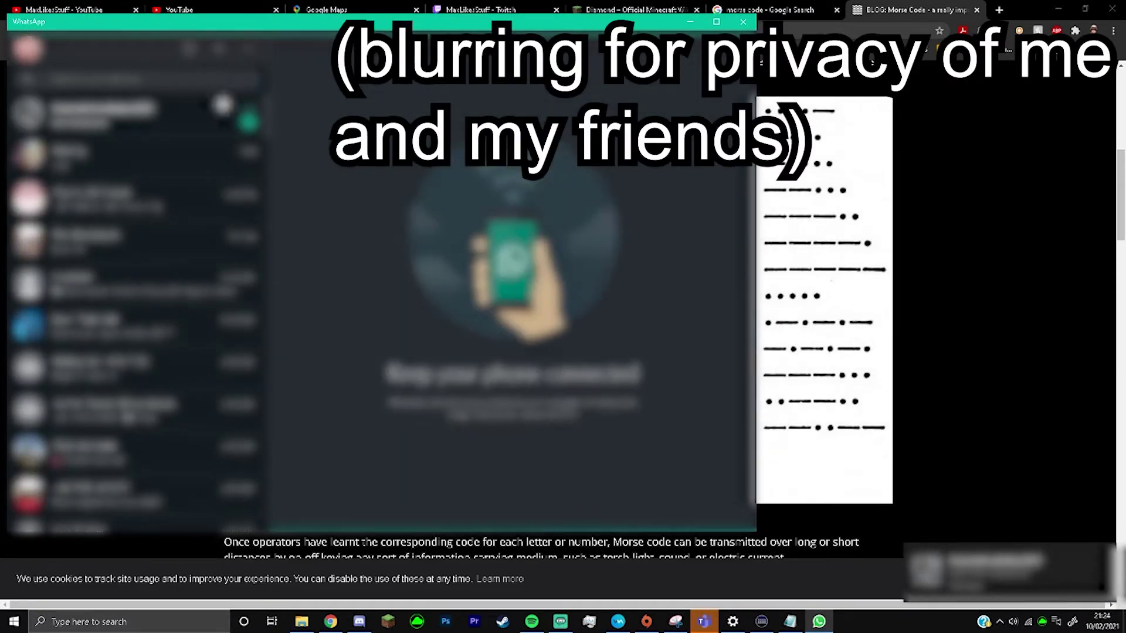
Open a WhatsApp conversation and enter a Morse code greeting that starts with "...."
{"action": "left_click", "coordinate": [204, 116]}
{"action": "scroll", "coordinate": [455, 404], "scroll_direction": "down", "scroll_amount": 3}
{"action": "scroll", "coordinate": [447, 401], "scroll_direction": "down", "scroll_amount": 12}
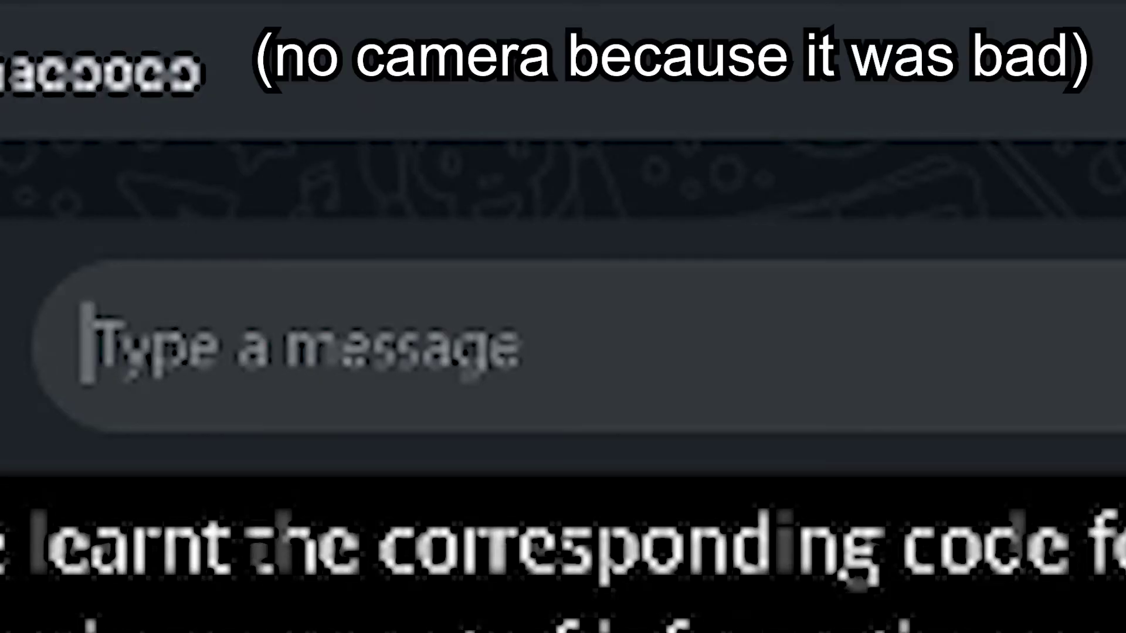
{"action": "type", "text": ".... . -.--"}
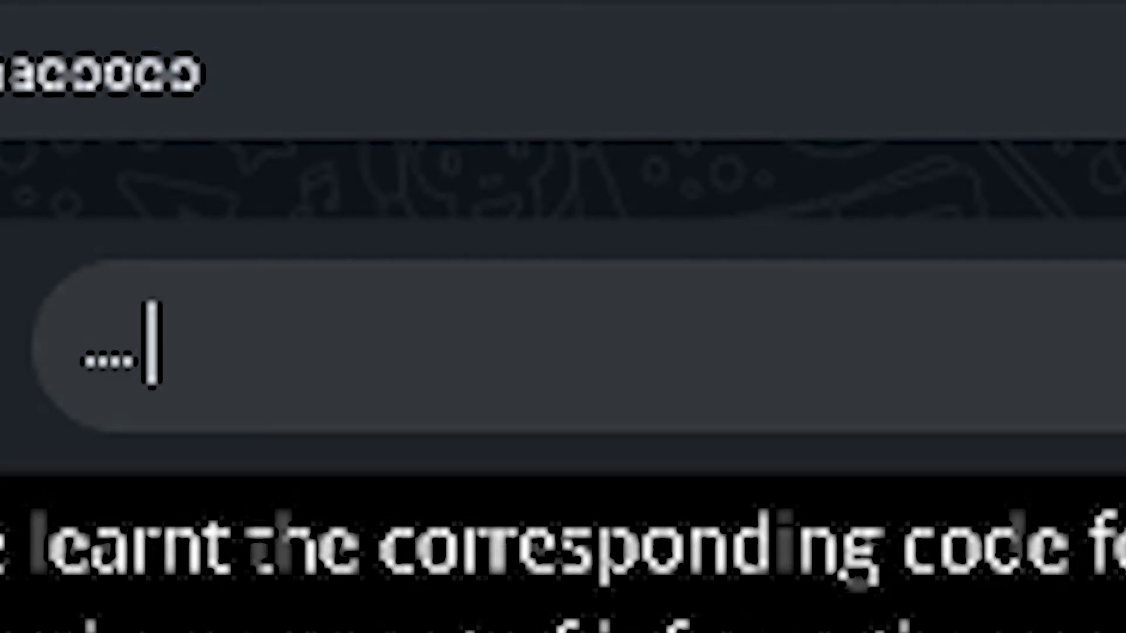
{"action": "type", "text": " .-.. ---"}
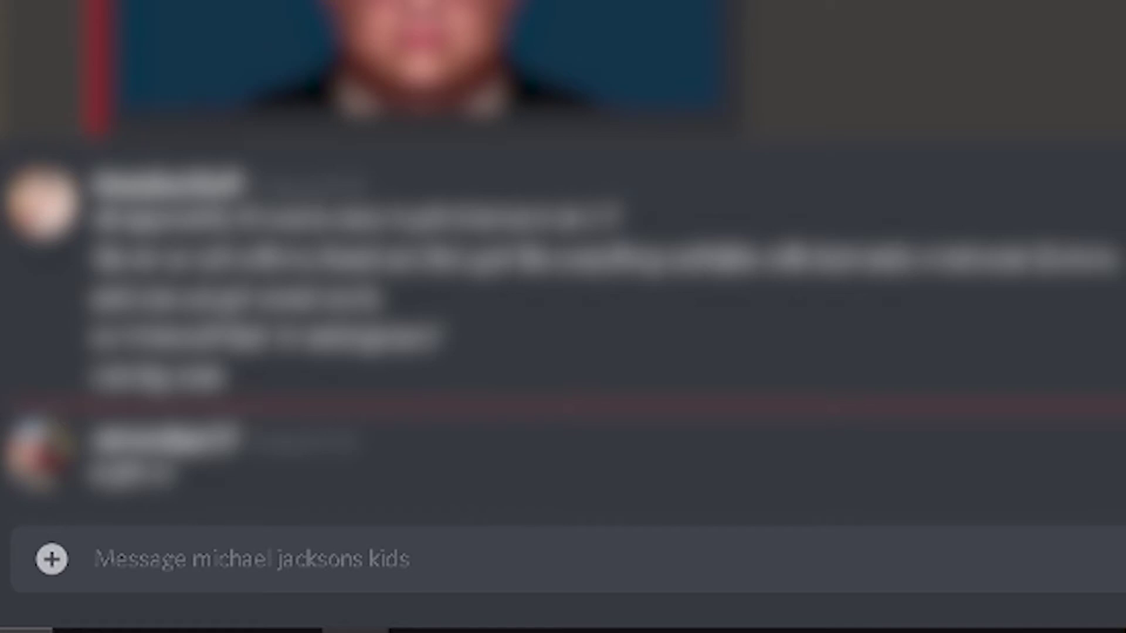
Enter "-.- . -.-- / --. ..- -.-- ... --..--" as a message in the Discord group chat
{"action": "left_click", "coordinate": [158, 548]}
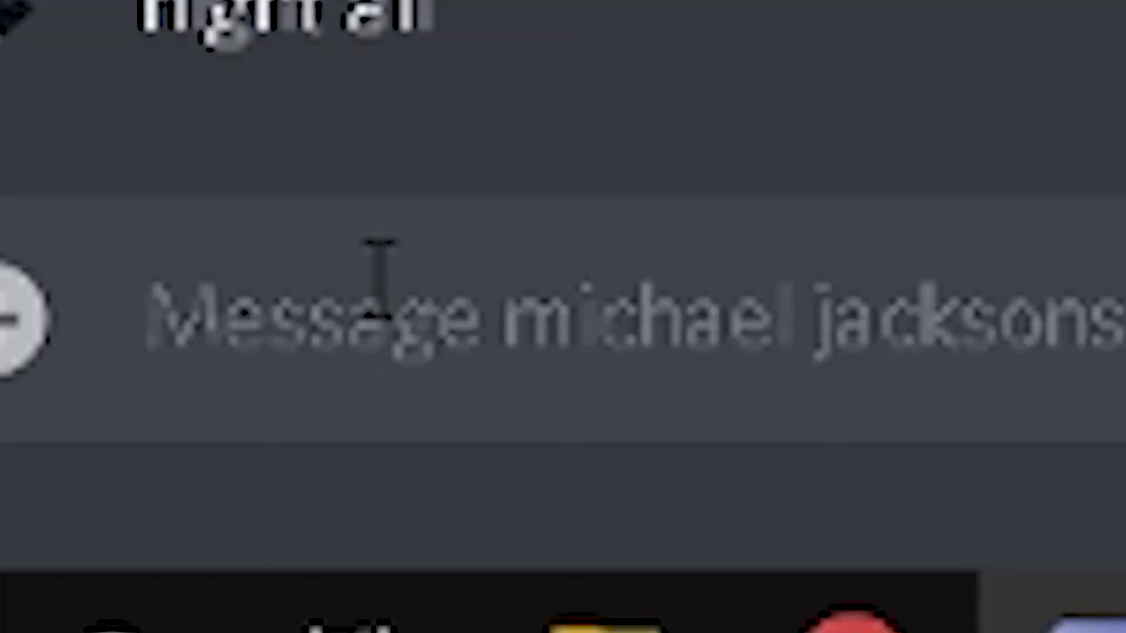
{"action": "type", "text": "-.- .-.--"}
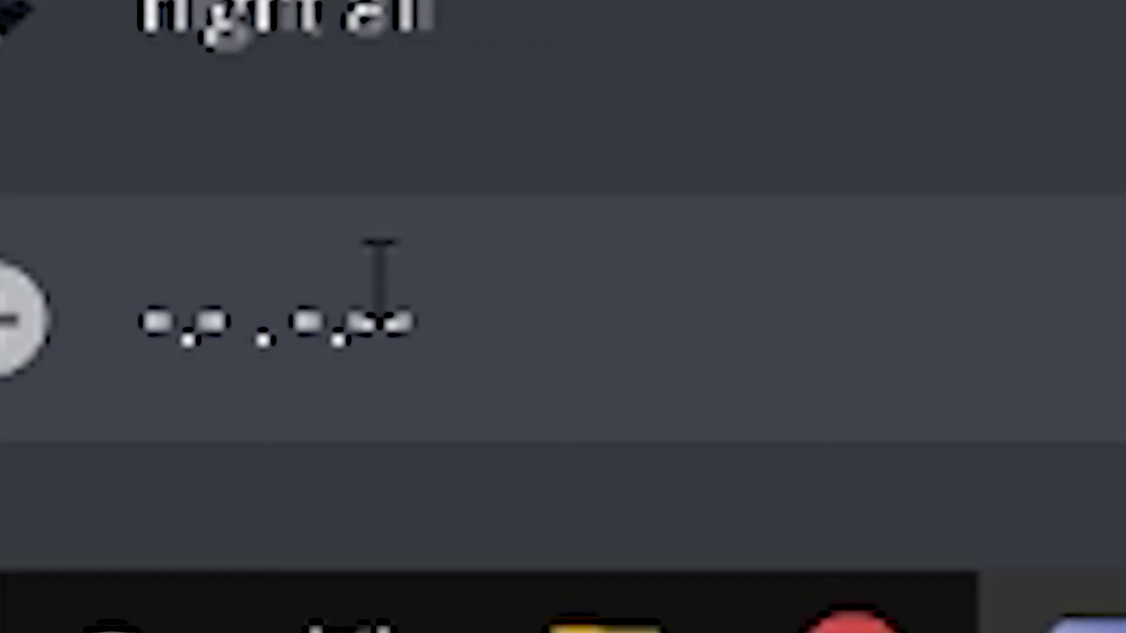
{"action": "type", "text": " / --. ..- -.--"}
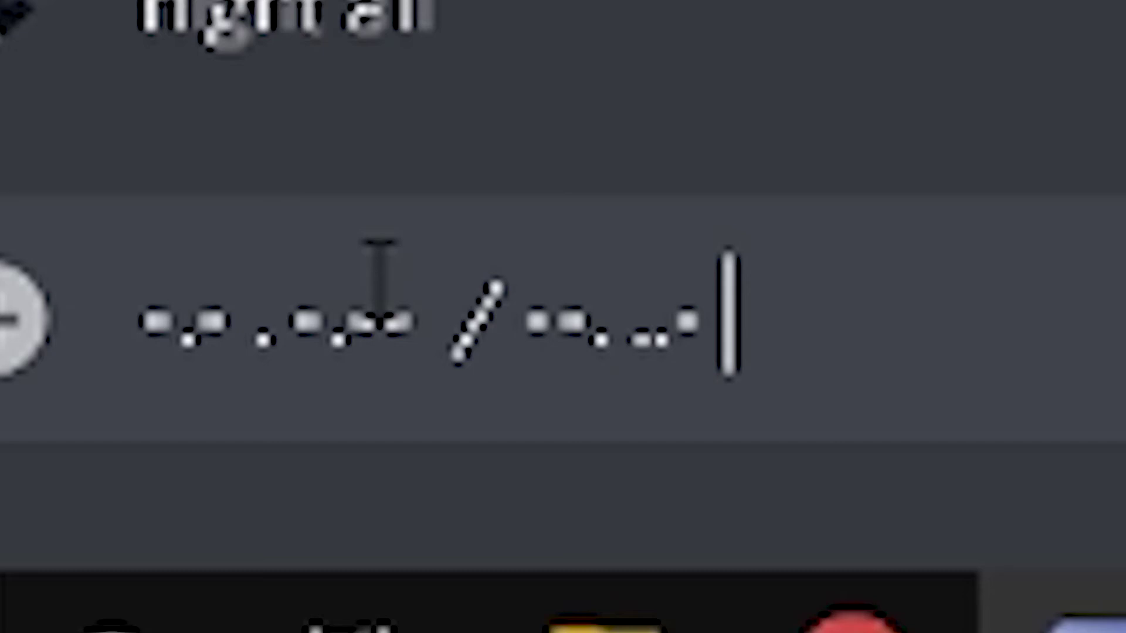
{"action": "type", "text": " ..."}
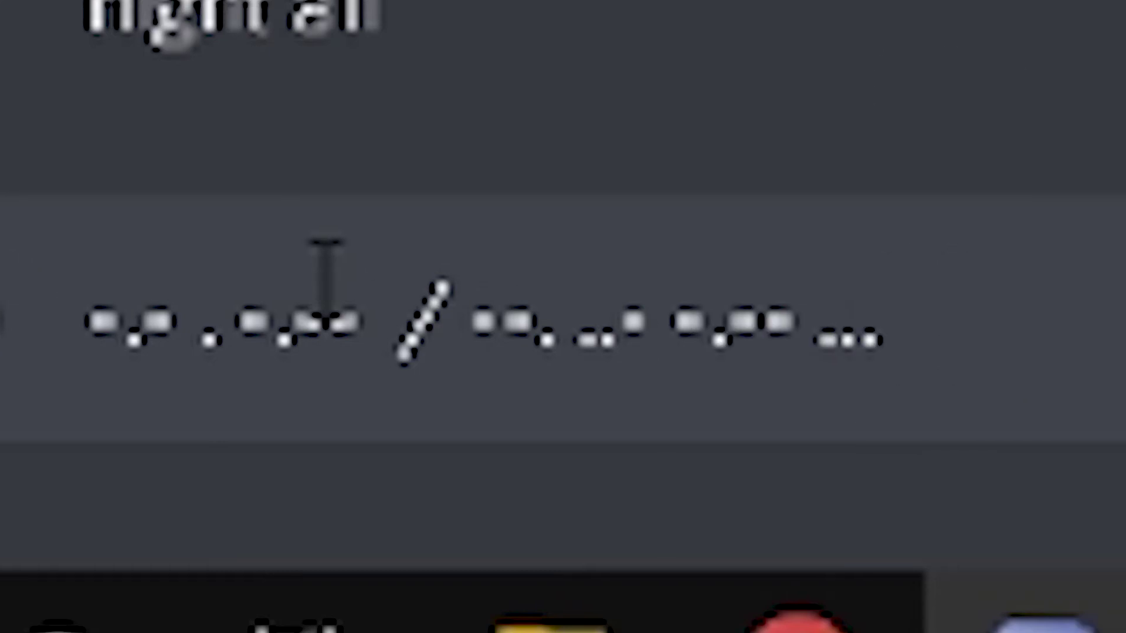
{"action": "type", "text": " --..--"}
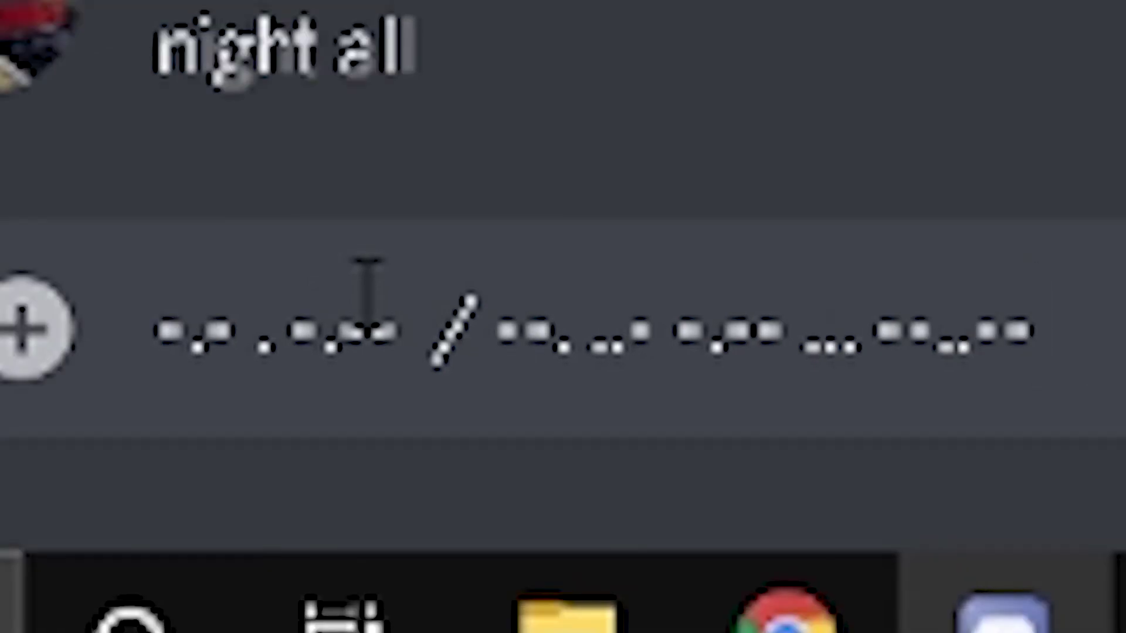